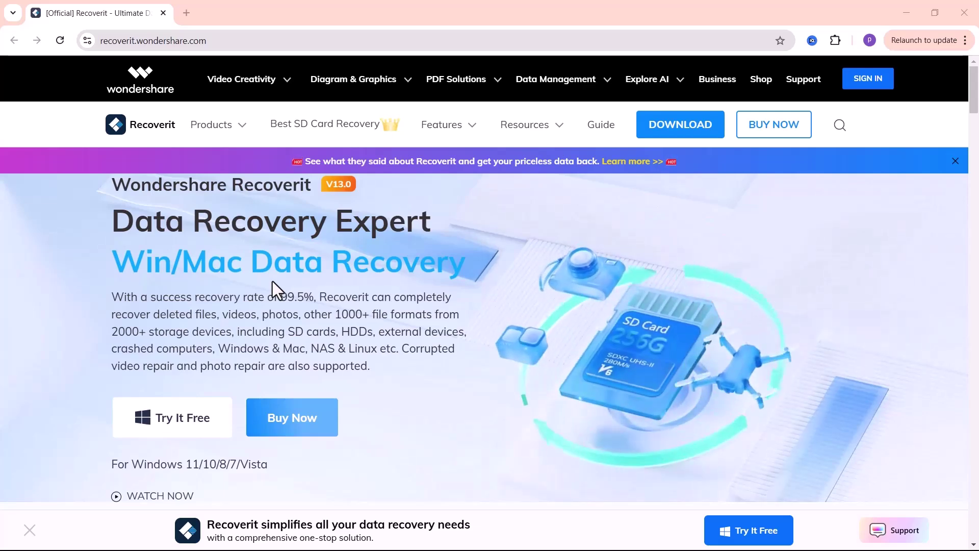
# Scroll through the Local Disks, Desktop and Recycle Bin recovery locations
pyautogui.scroll(-5, 272, 281)
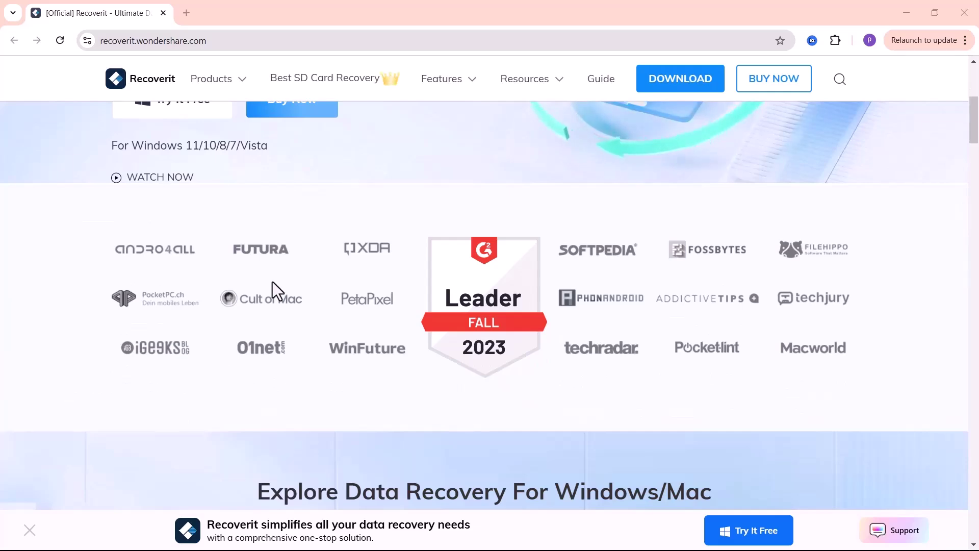
pyautogui.scroll(-2, 272, 282)
pyautogui.scroll(-3, 273, 281)
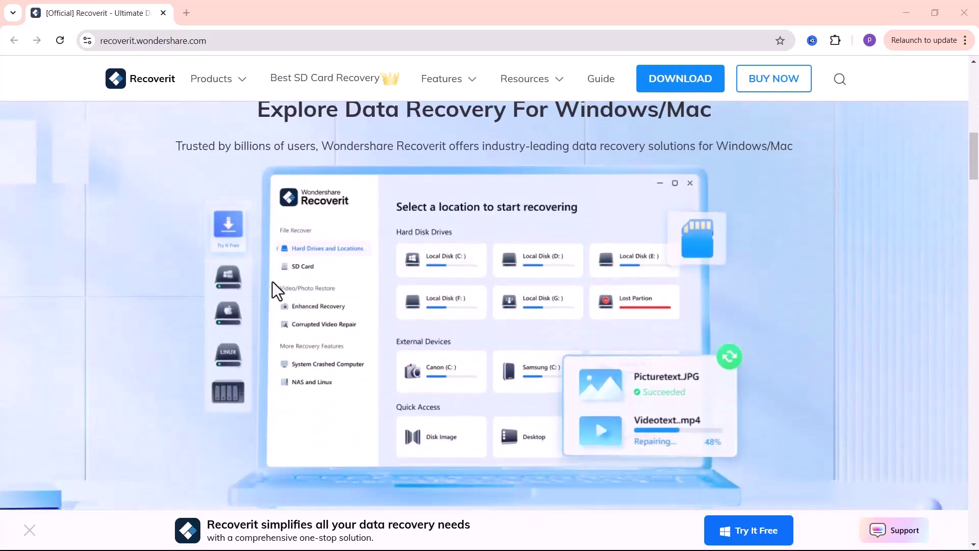
pyautogui.scroll(-2, 272, 281)
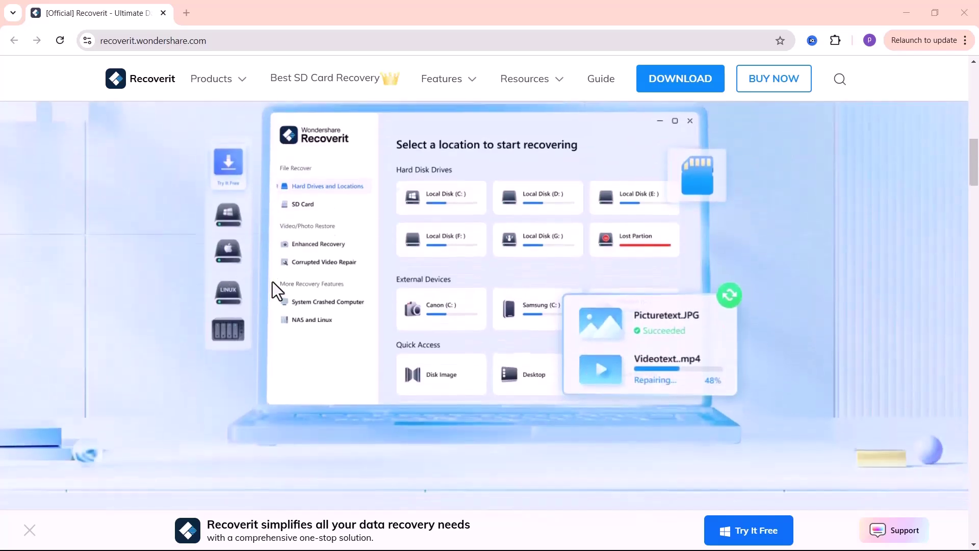
pyautogui.scroll(-10, 273, 281)
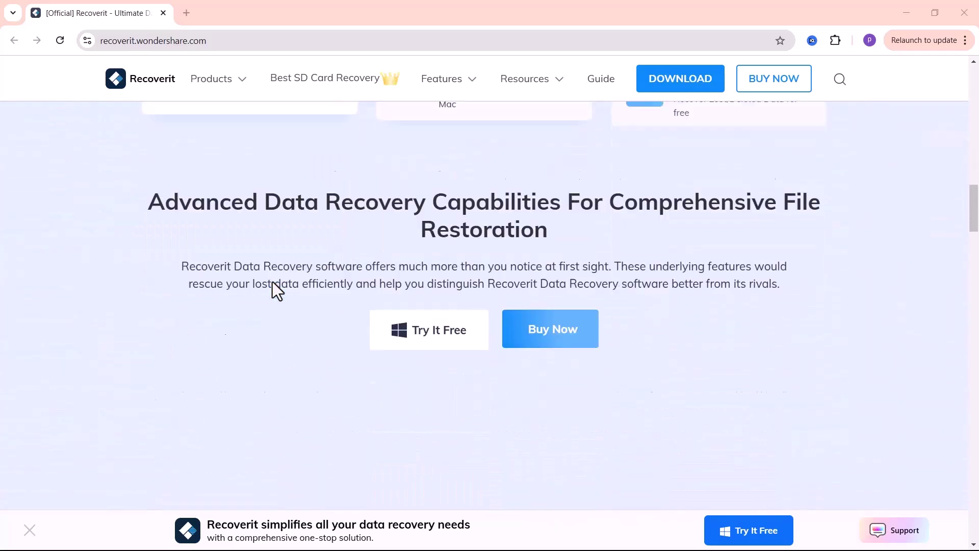
pyautogui.scroll(2, 272, 281)
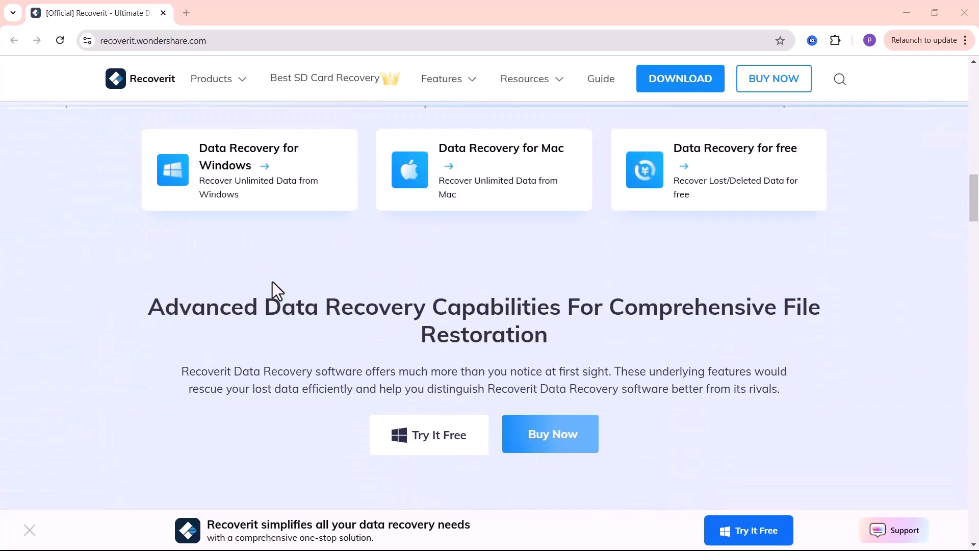
pyautogui.scroll(-6, 273, 282)
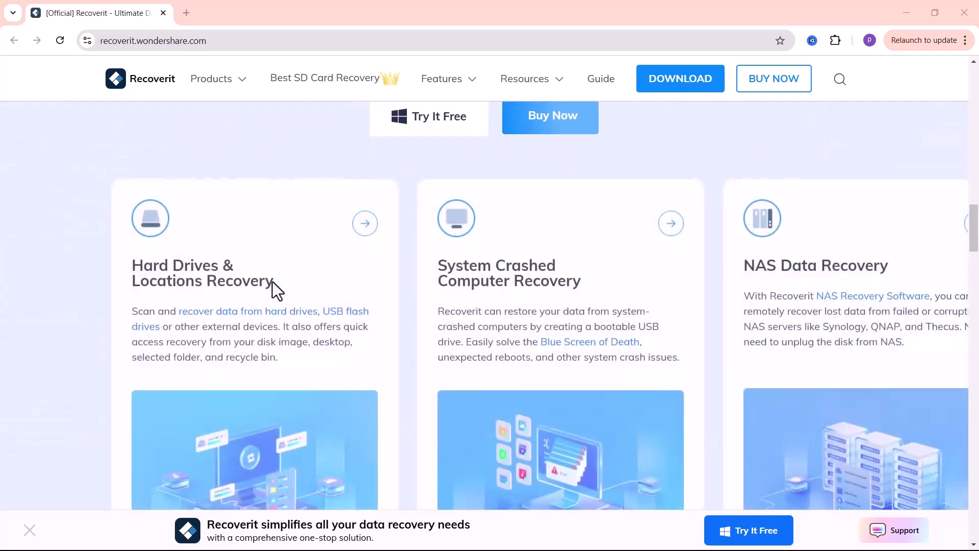
pyautogui.scroll(-1, 273, 283)
pyautogui.scroll(1, 273, 284)
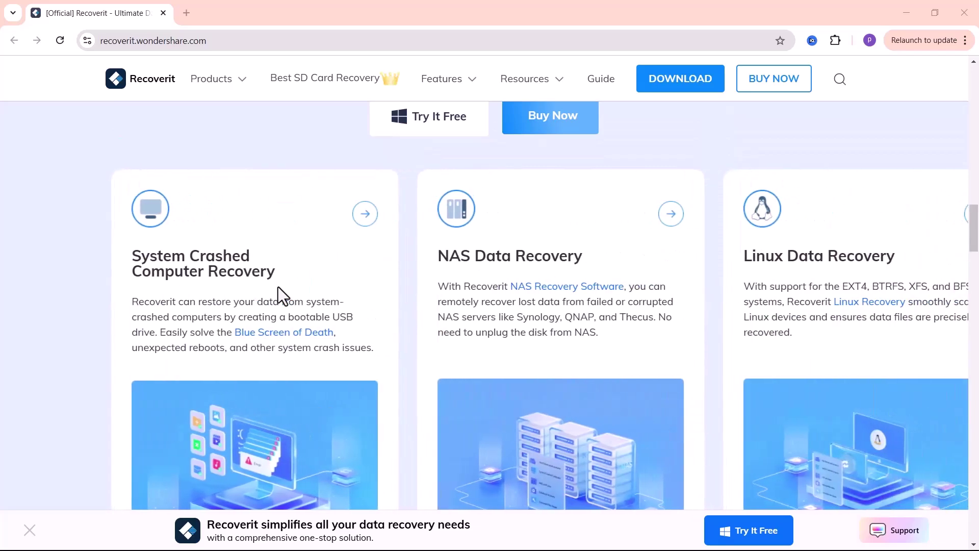
pyautogui.scroll(-10, 406, 295)
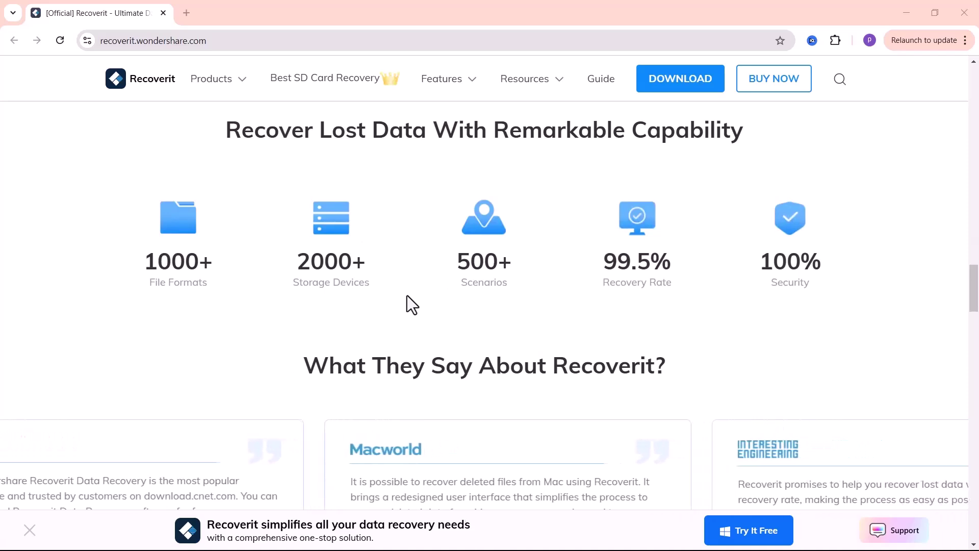
pyautogui.scroll(-10, 407, 295)
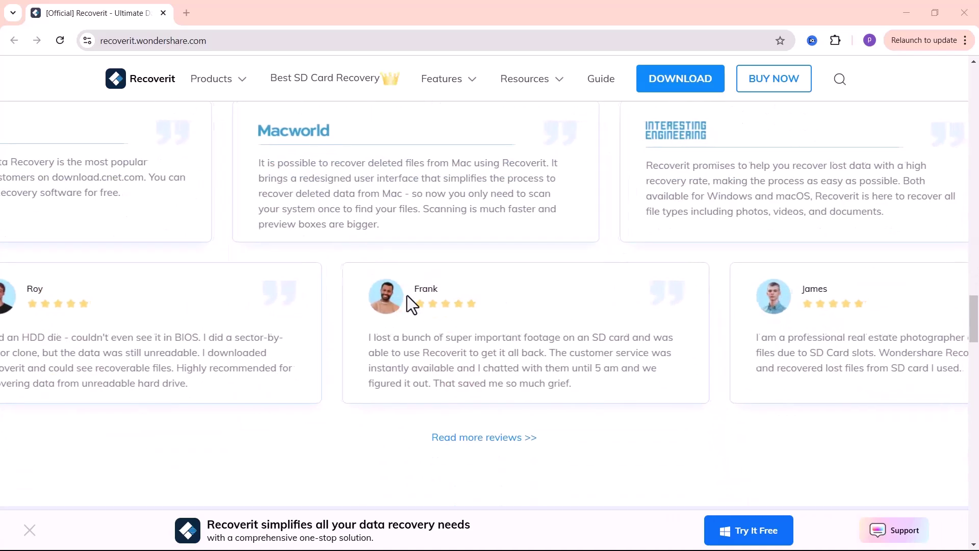
pyautogui.scroll(-4, 407, 295)
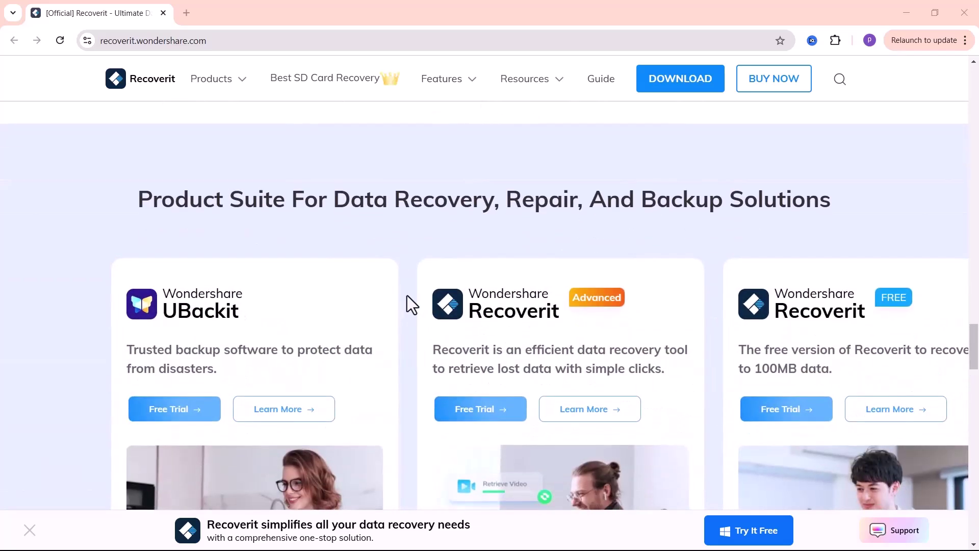
pyautogui.scroll(-8, 406, 295)
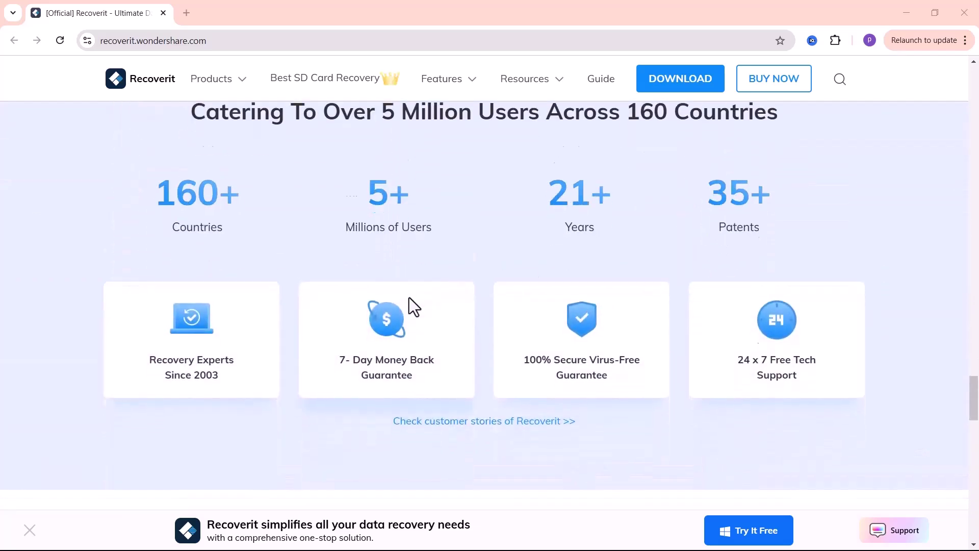
pyautogui.scroll(-7, 408, 297)
pyautogui.scroll(-8, 408, 299)
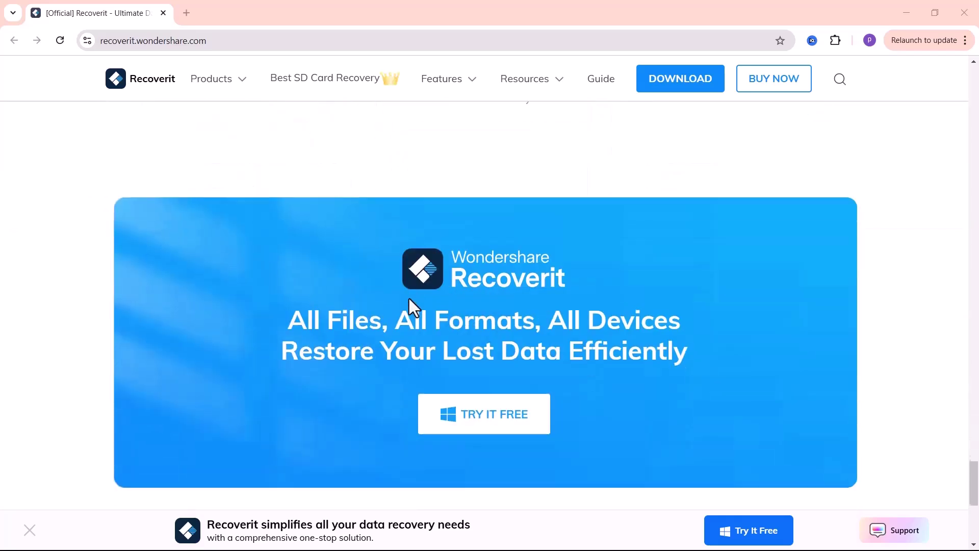
pyautogui.scroll(5, 408, 299)
pyautogui.scroll(3, 409, 299)
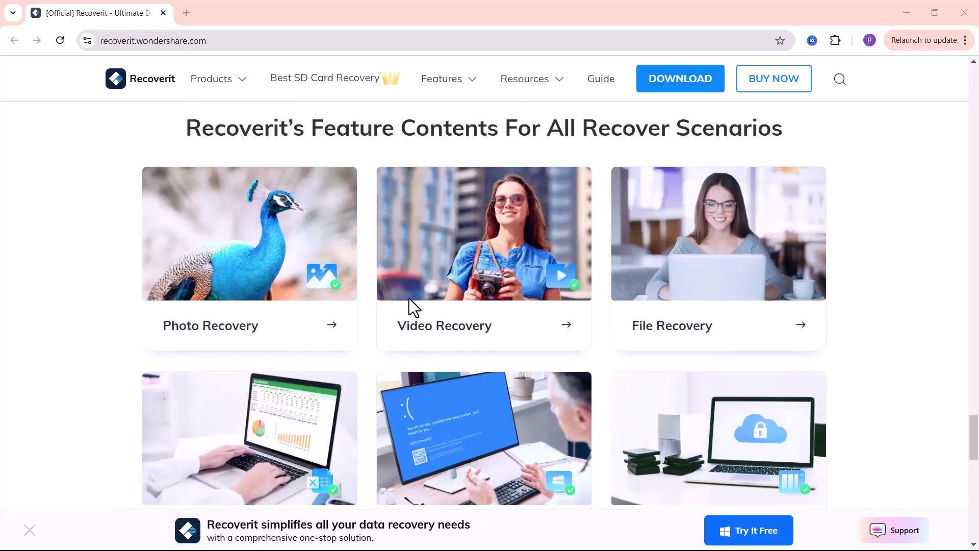
pyautogui.scroll(20, 409, 299)
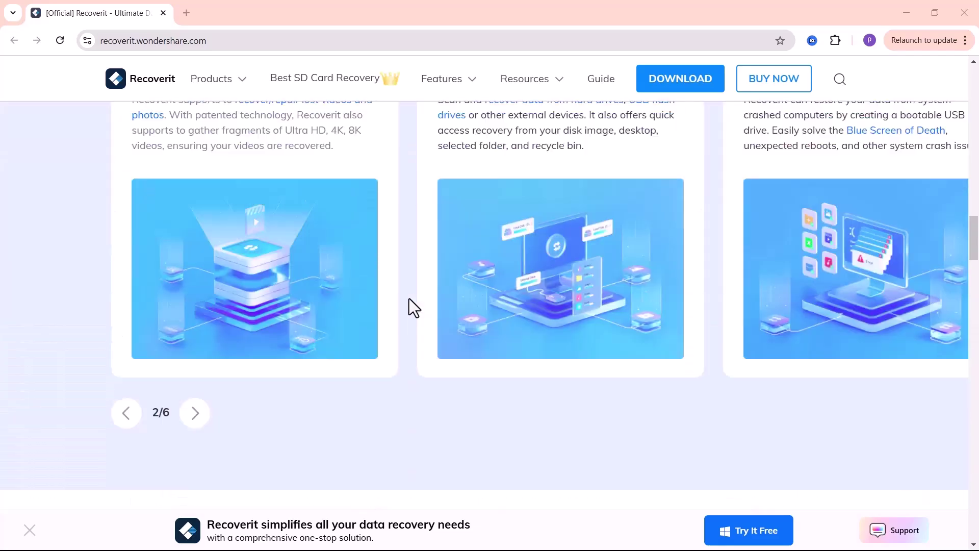
pyautogui.scroll(10, 409, 299)
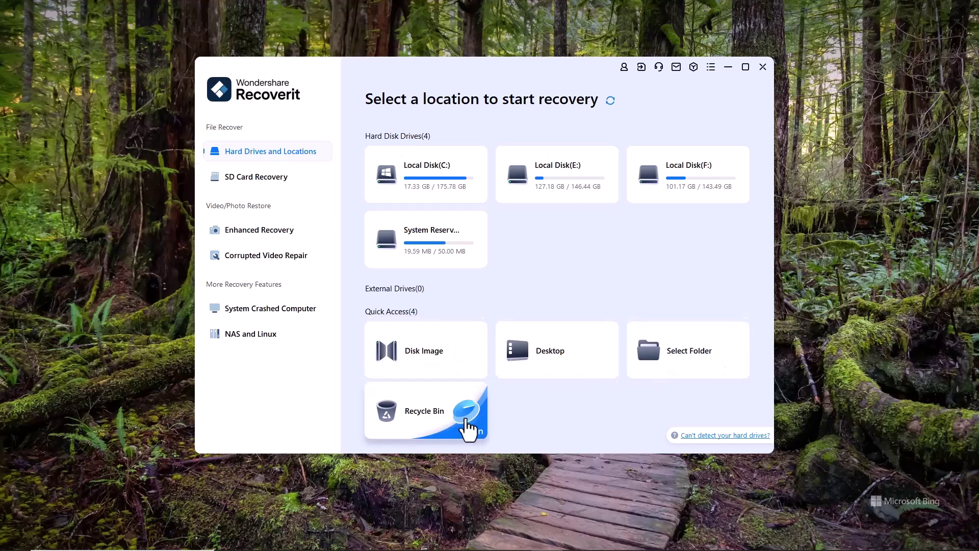
# View SD Card Recovery, then its Enhanced Recovery option for photos and videos
pyautogui.click(280, 176)
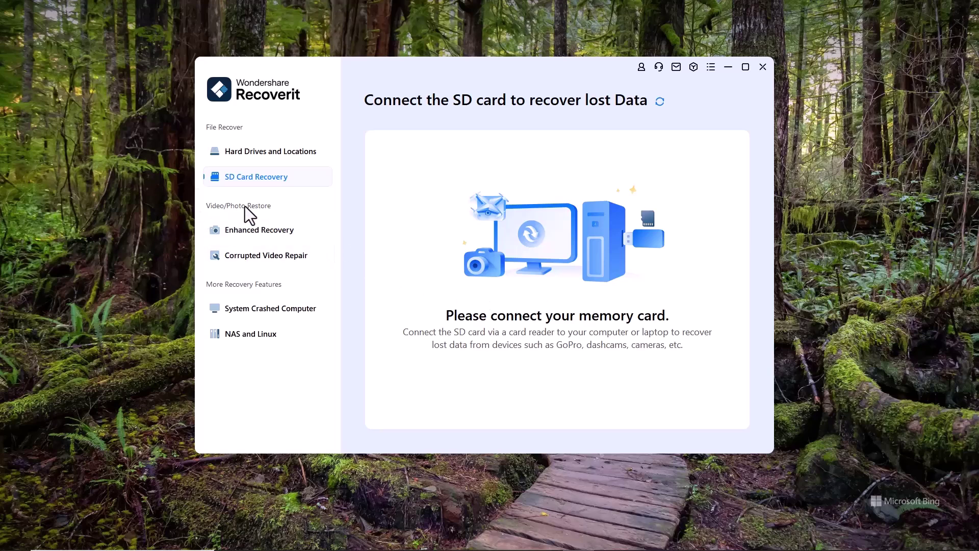
pyautogui.click(258, 232)
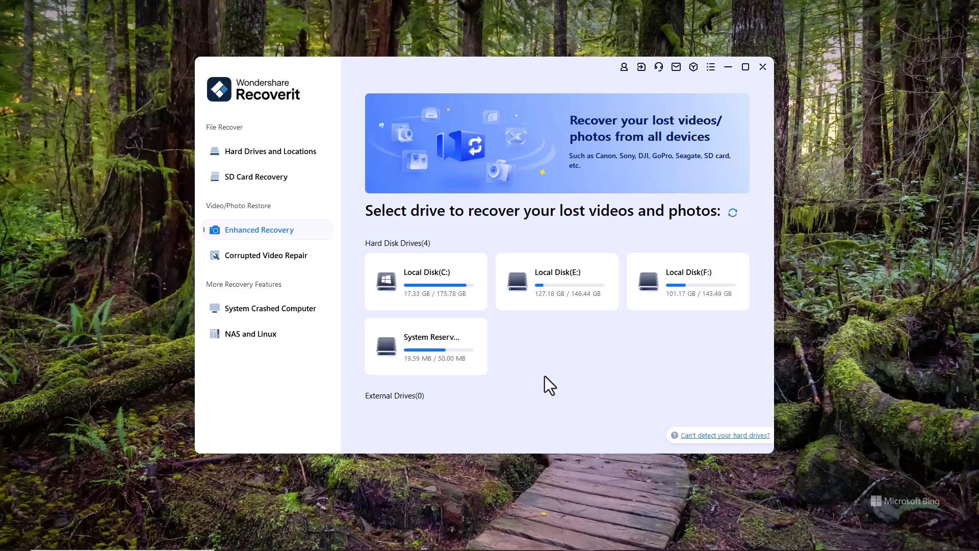
# Review the Corrupted Video Repair, System Crashed Computer, and NAS and Linux pages
pyautogui.click(278, 259)
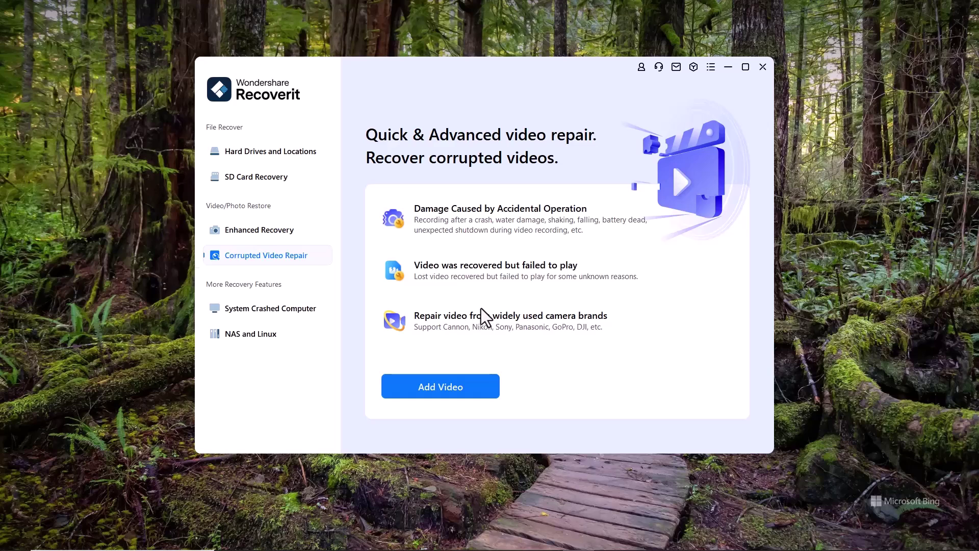
pyautogui.click(271, 313)
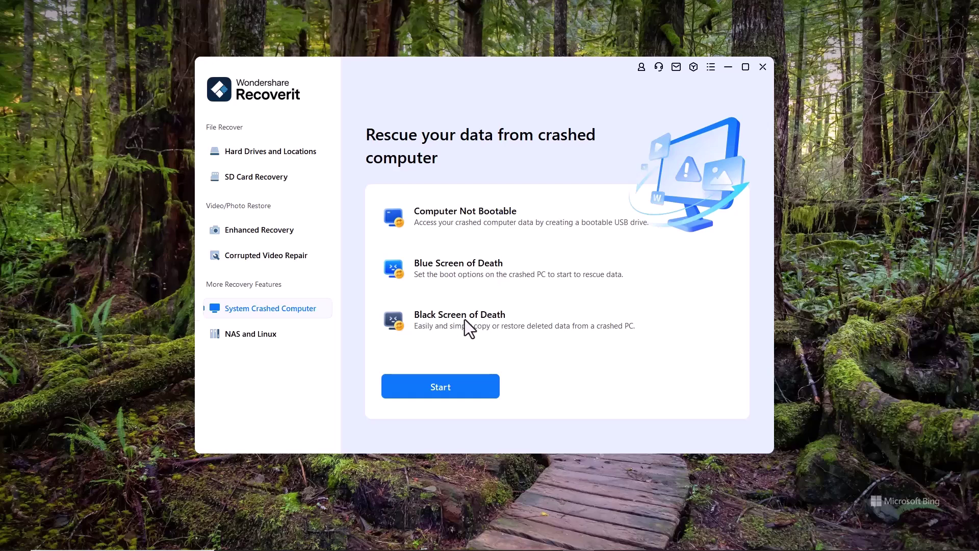
pyautogui.click(274, 336)
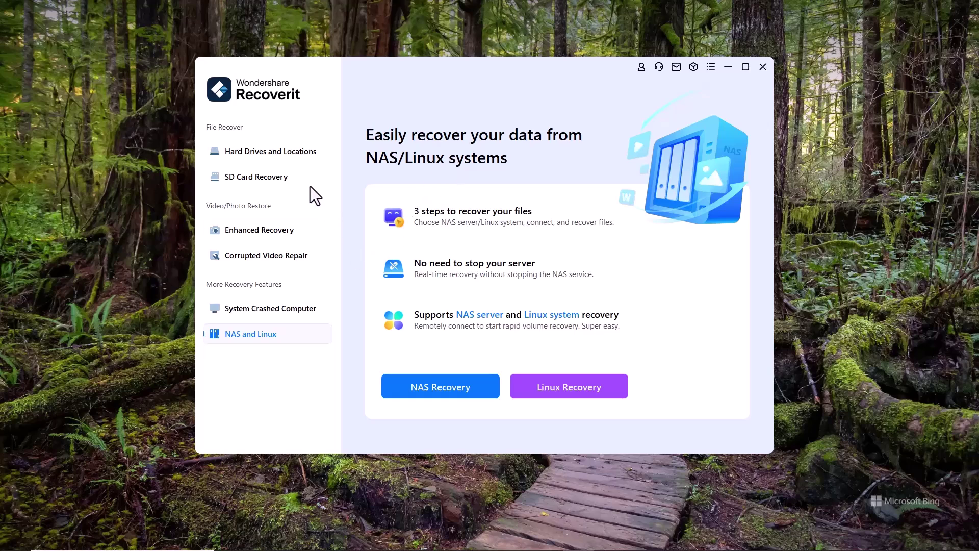
# Start a scan of Local Disk (F:) from Hard Drives and Locations
pyautogui.click(287, 160)
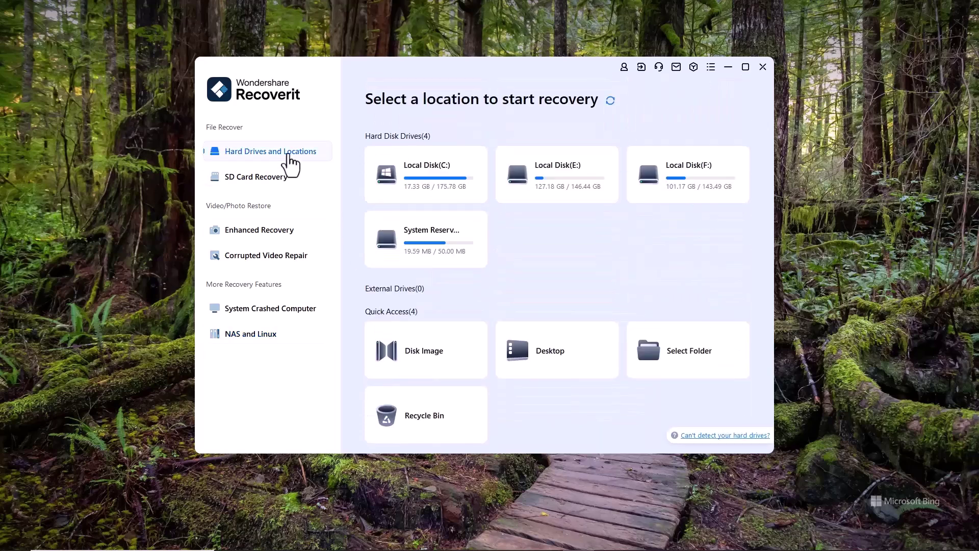
pyautogui.moveTo(710, 191)
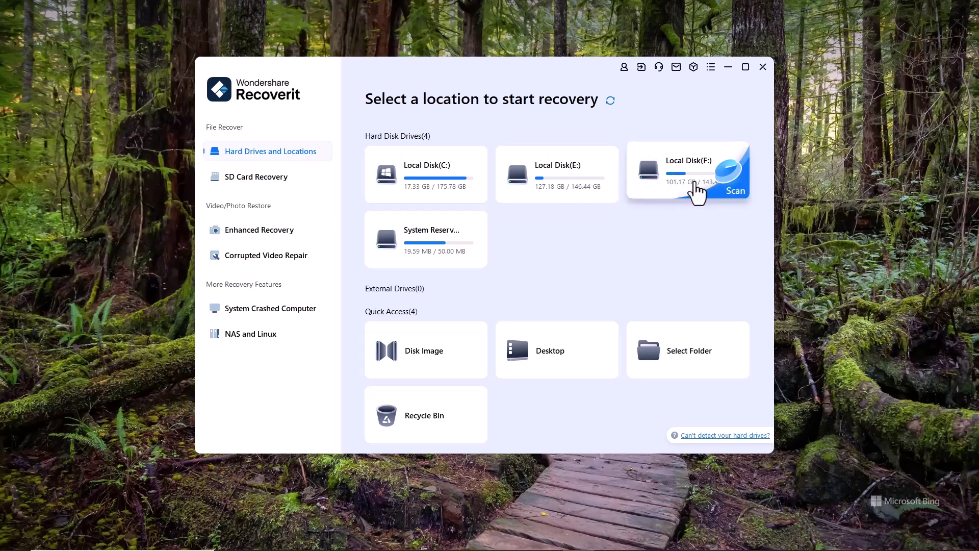
pyautogui.click(696, 193)
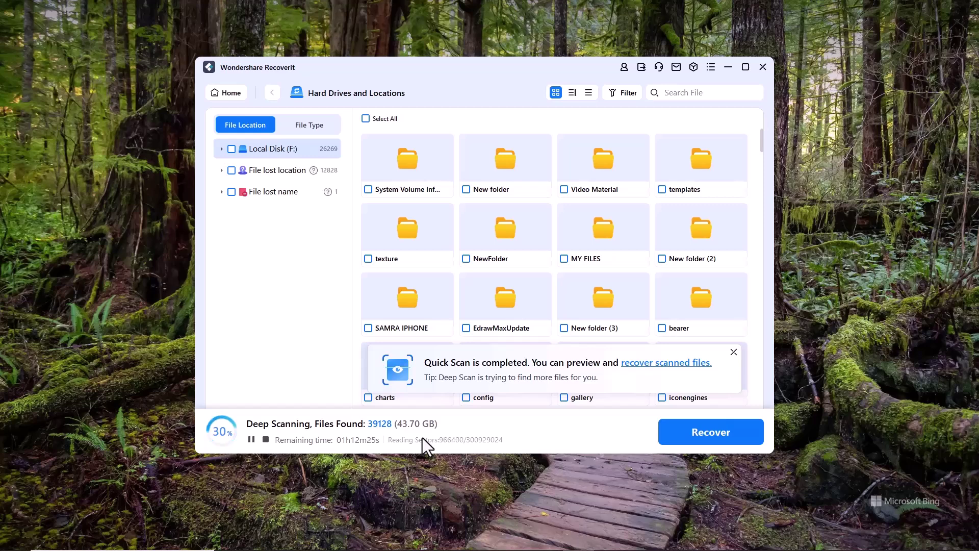
# Browse the found-files grid while the deep scan climbs to 30%
pyautogui.scroll(-5, 576, 297)
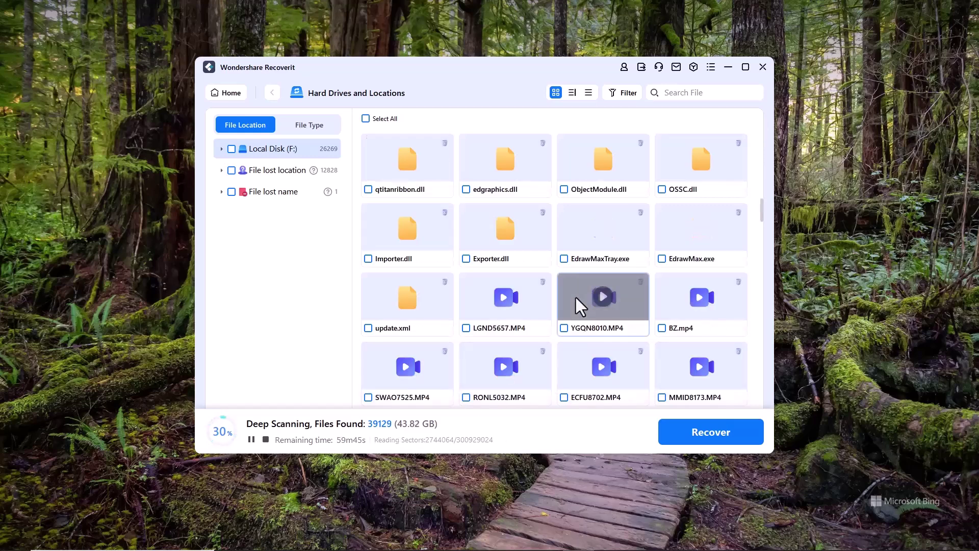
pyautogui.scroll(2, 576, 298)
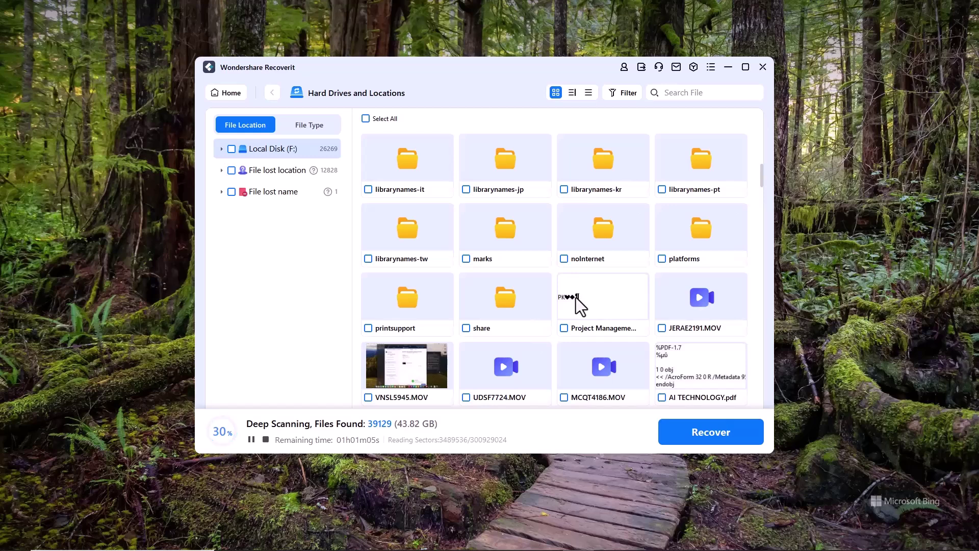
pyautogui.moveTo(574, 301)
pyautogui.scroll(-3, 574, 304)
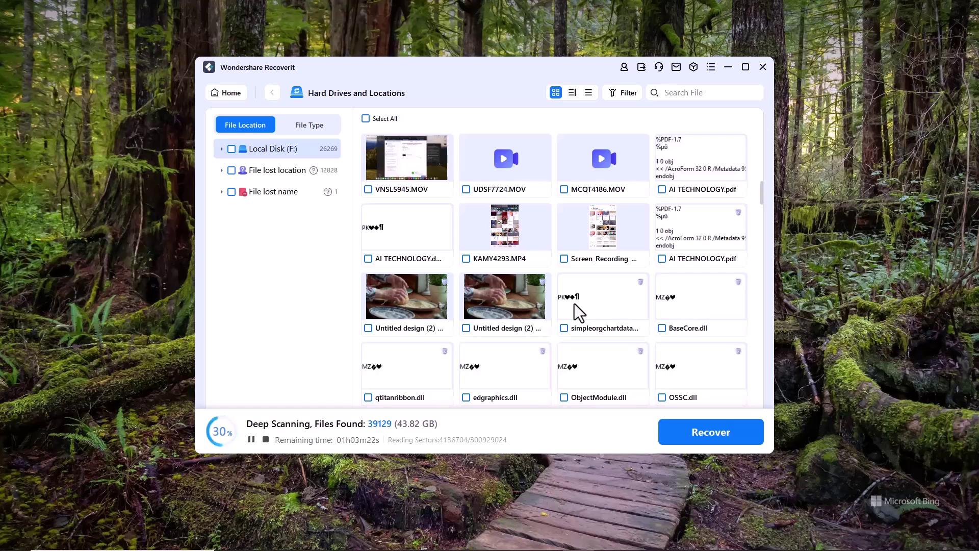
pyautogui.scroll(-6, 501, 365)
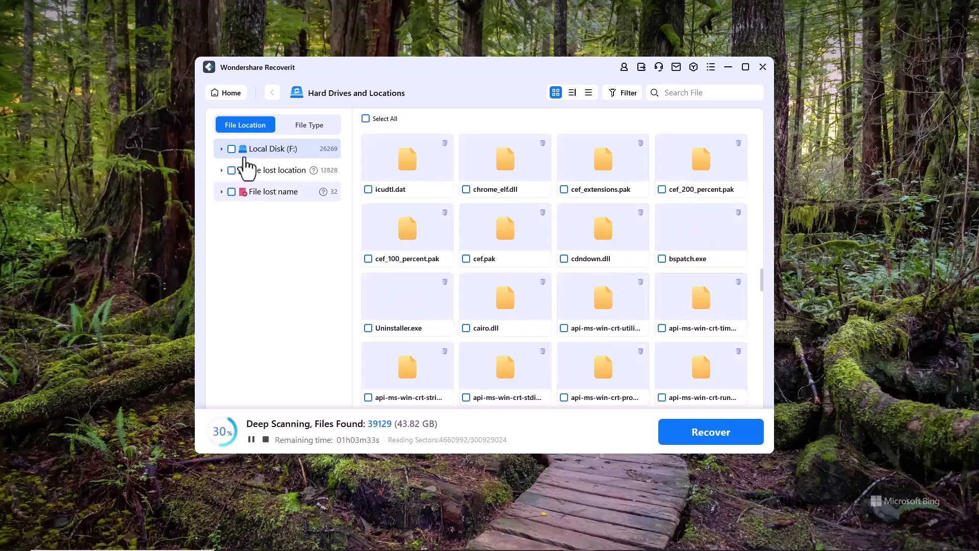
# Group the scan results by file type and select the jpg group under Photo
pyautogui.click(304, 130)
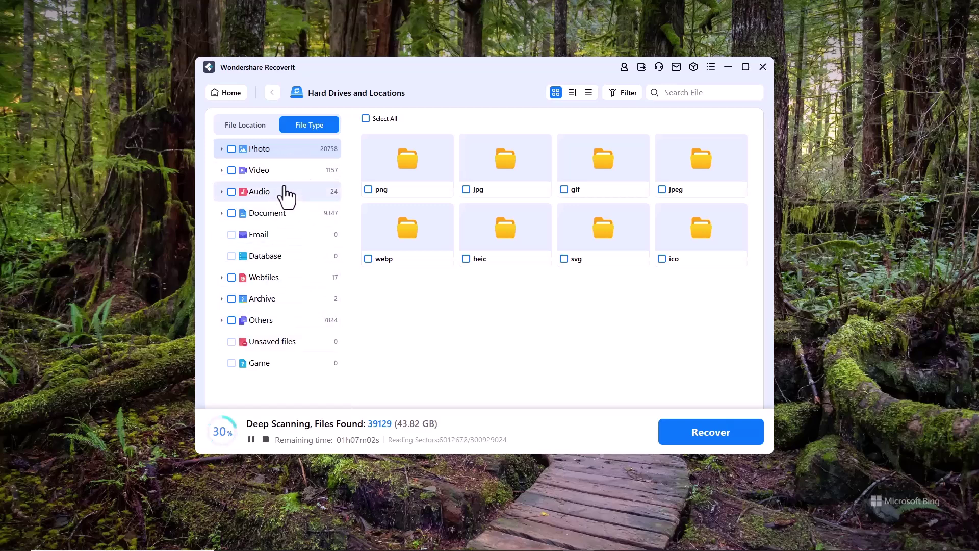
pyautogui.click(252, 125)
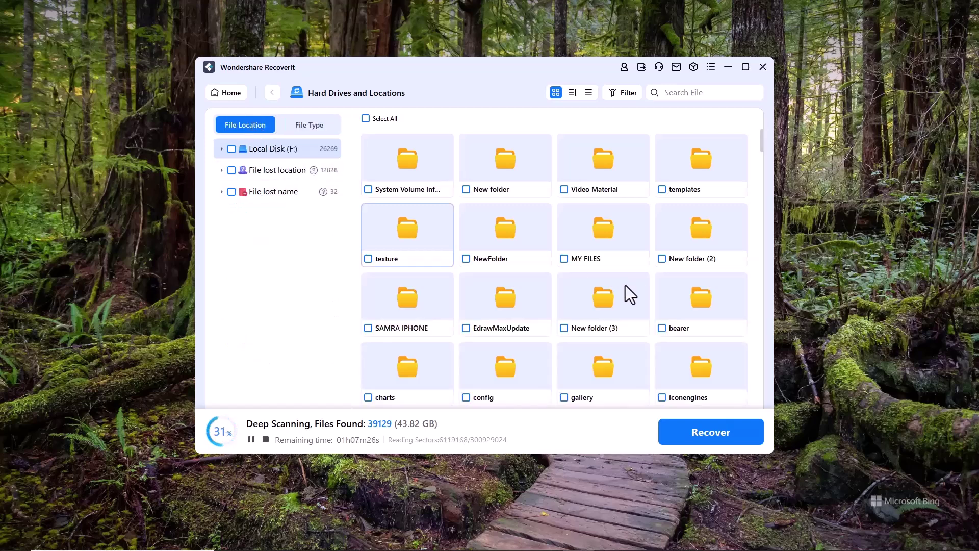
pyautogui.scroll(-5, 623, 286)
pyautogui.scroll(-3, 623, 285)
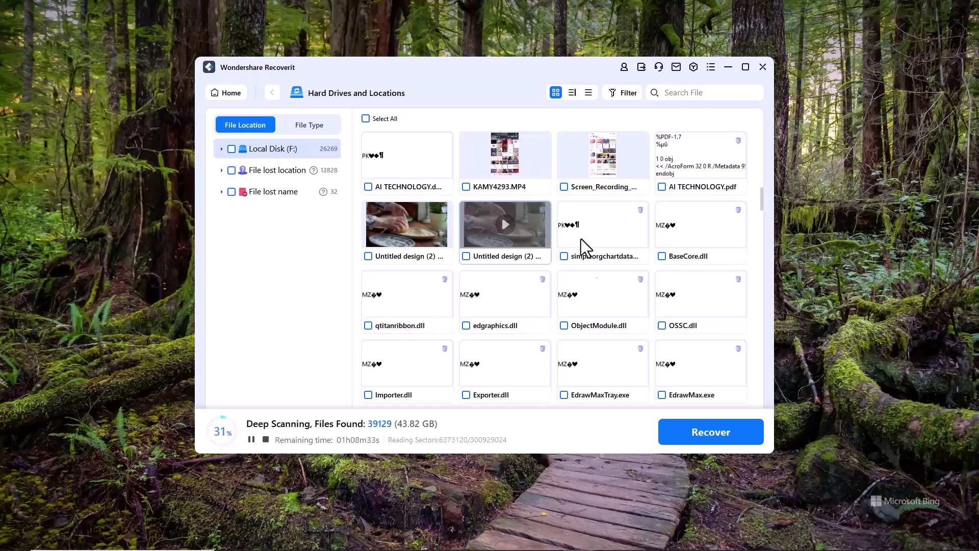
pyautogui.click(311, 126)
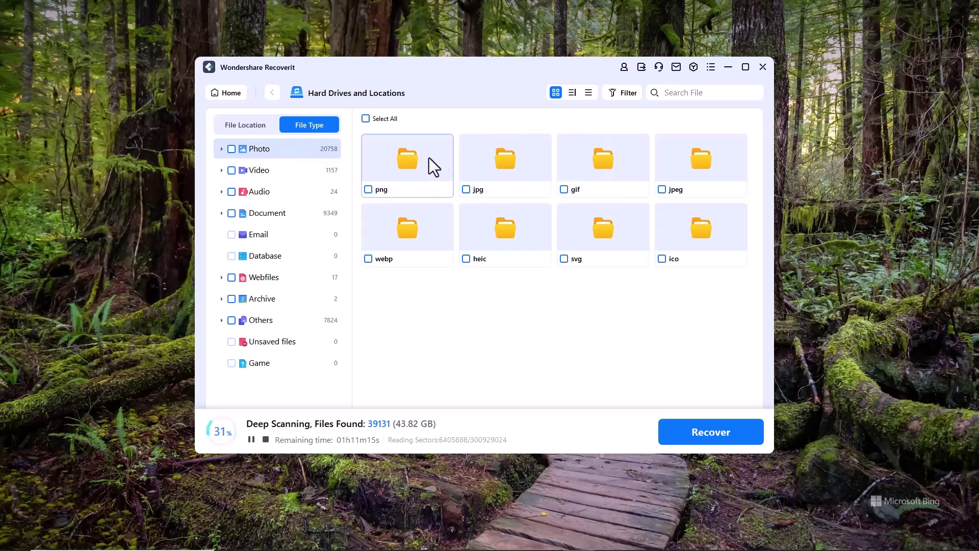
pyautogui.click(505, 162)
# List the jpg results, pause the deep scan, and tick B2, ios13, maxresdefault (1) and (2)
pyautogui.doubleClick(504, 160)
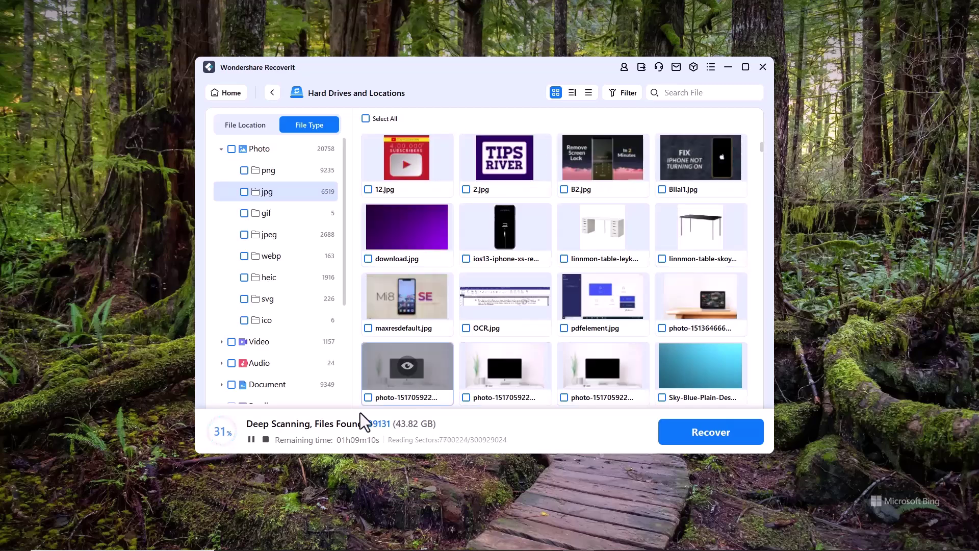
pyautogui.click(251, 440)
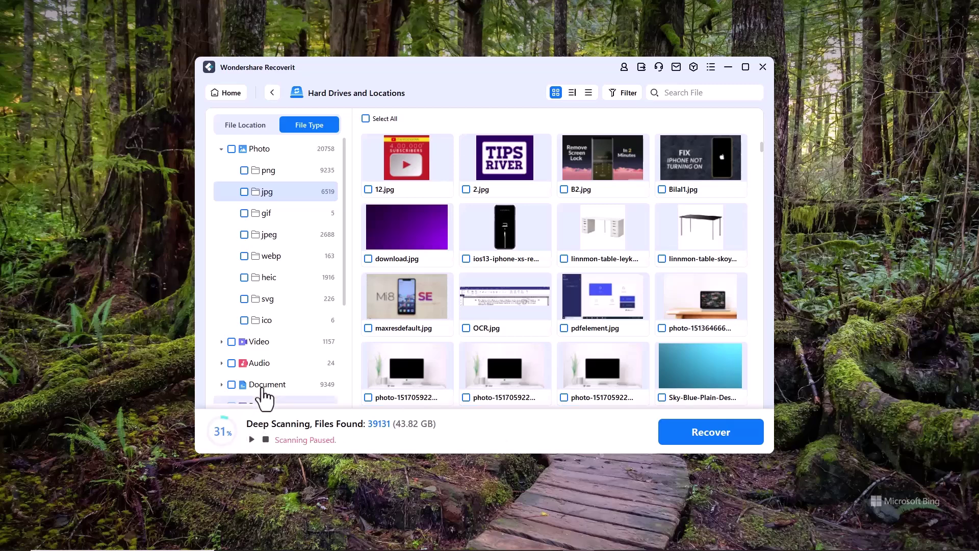
pyautogui.click(563, 189)
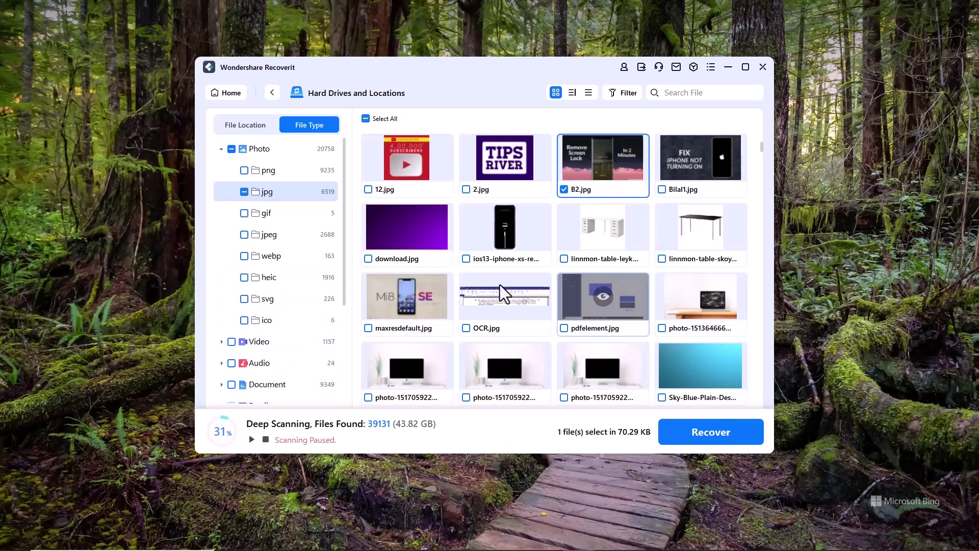
pyautogui.click(466, 258)
pyautogui.scroll(-4, 662, 298)
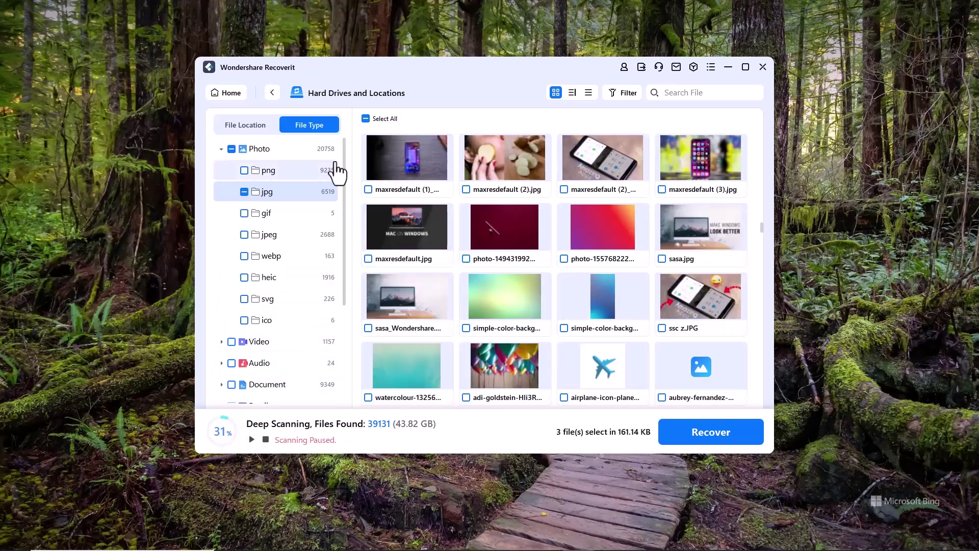
pyautogui.click(368, 189)
pyautogui.click(466, 189)
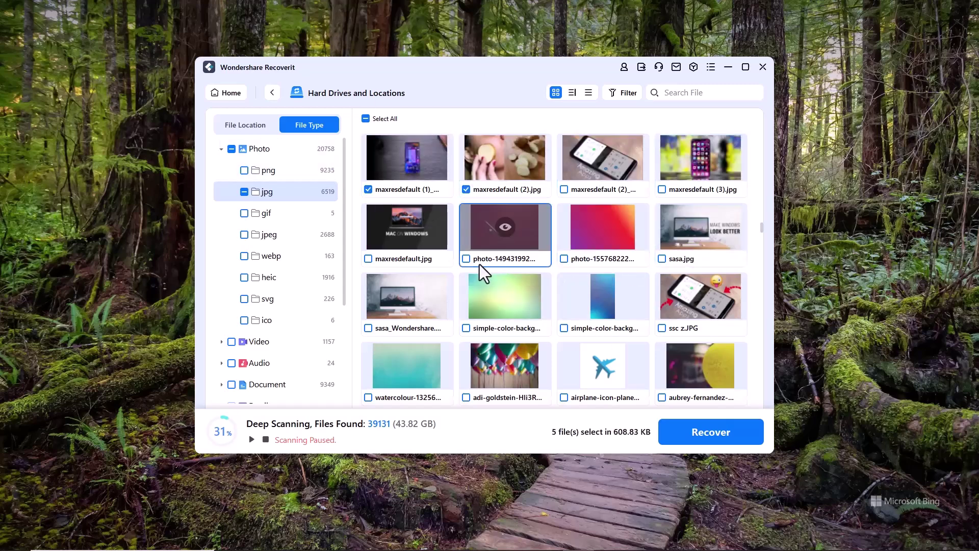
# Tick maxresdefault (2)_Wondershare, (3), sasa, maxresdefault, and the dark red, gradient and blue photos
pyautogui.click(564, 189)
pyautogui.click(662, 189)
pyautogui.click(662, 259)
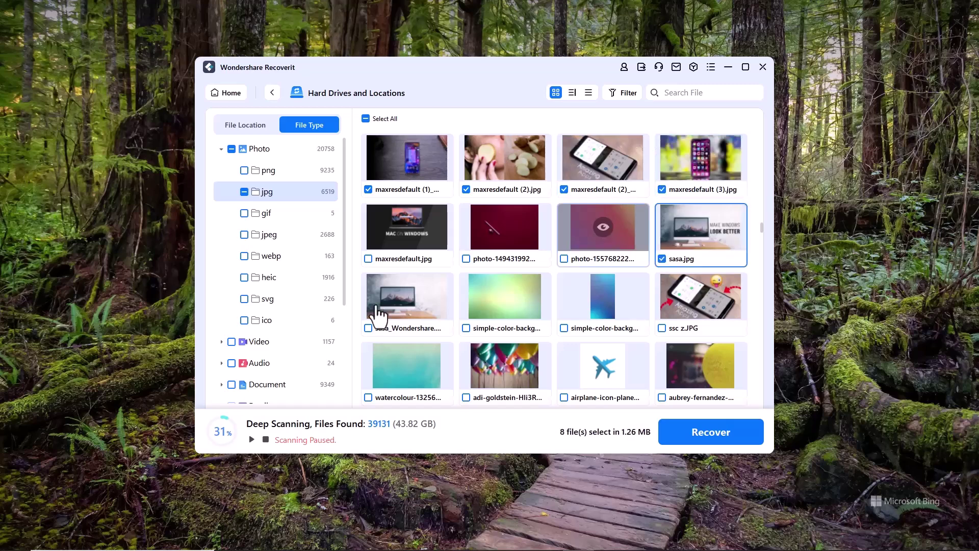
pyautogui.click(368, 258)
pyautogui.click(466, 258)
pyautogui.click(564, 259)
pyautogui.click(564, 328)
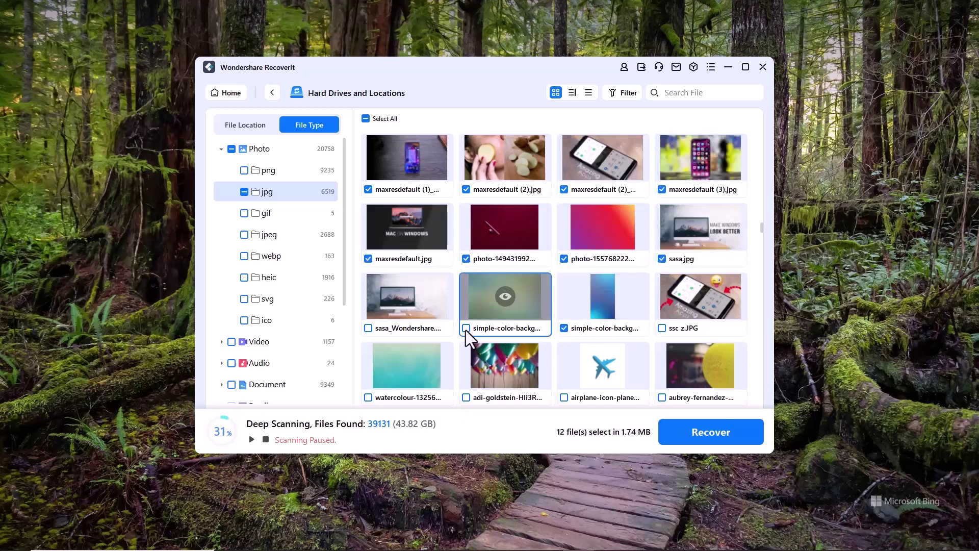
# Recover the 12 selected photos to Local Disk (E:)
pyautogui.click(700, 437)
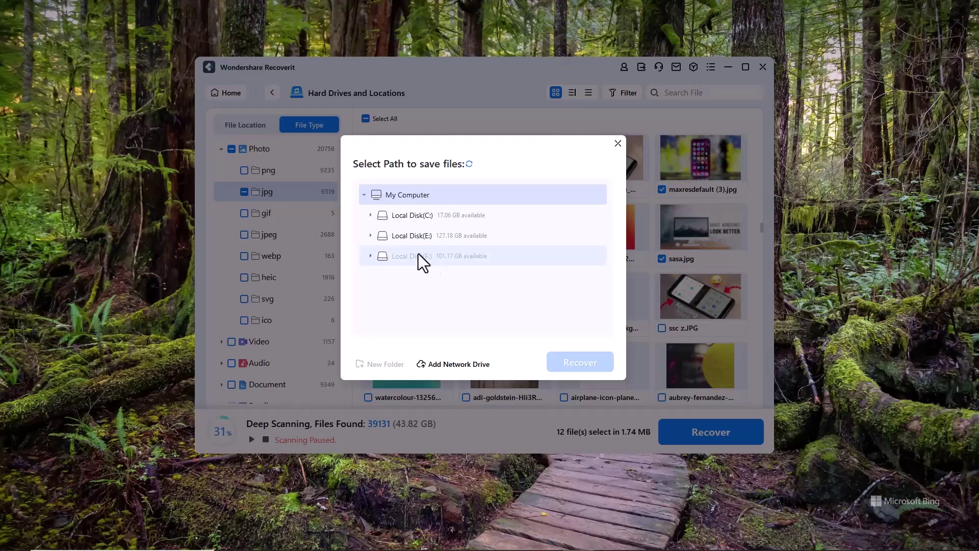
pyautogui.click(415, 233)
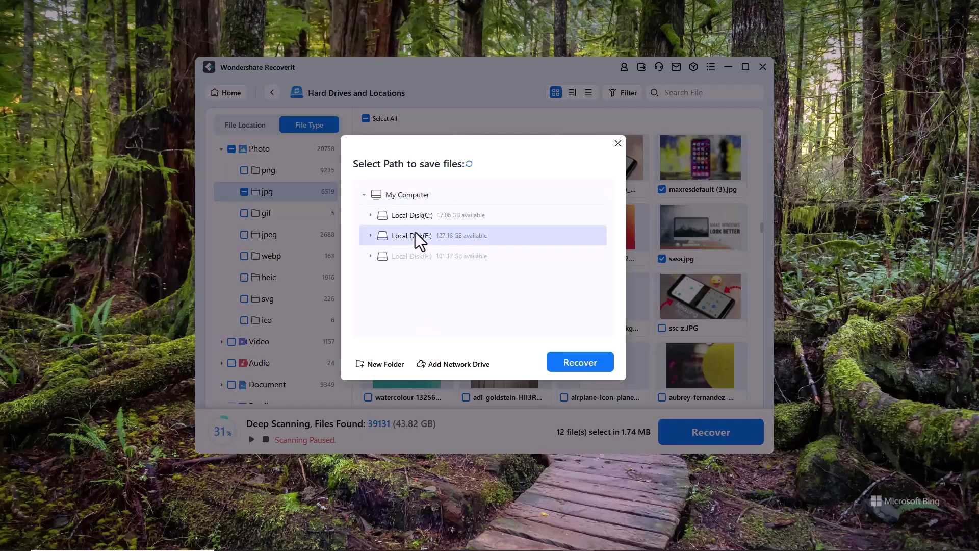
pyautogui.click(573, 365)
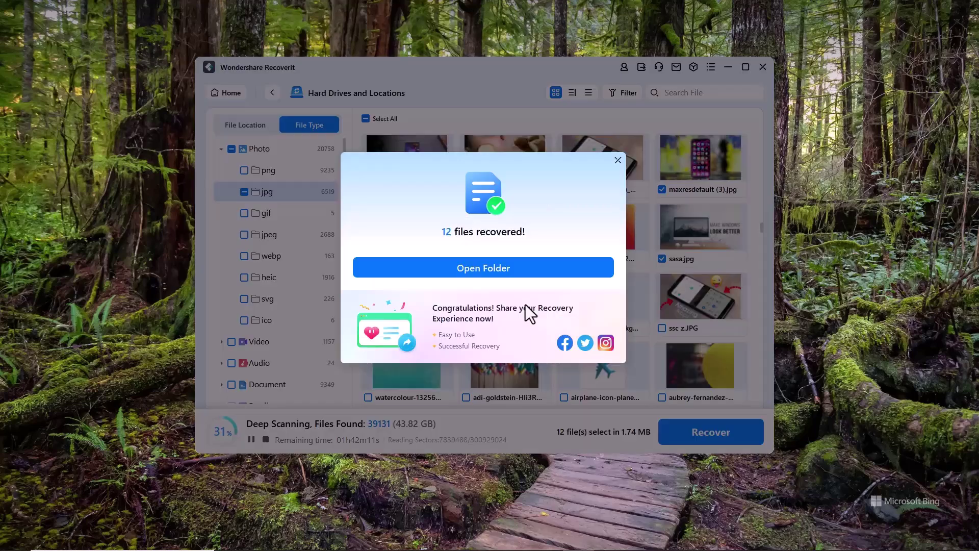
# Open the recovered files' Photo\jpg folder on Local Disk (E:)
pyautogui.click(517, 268)
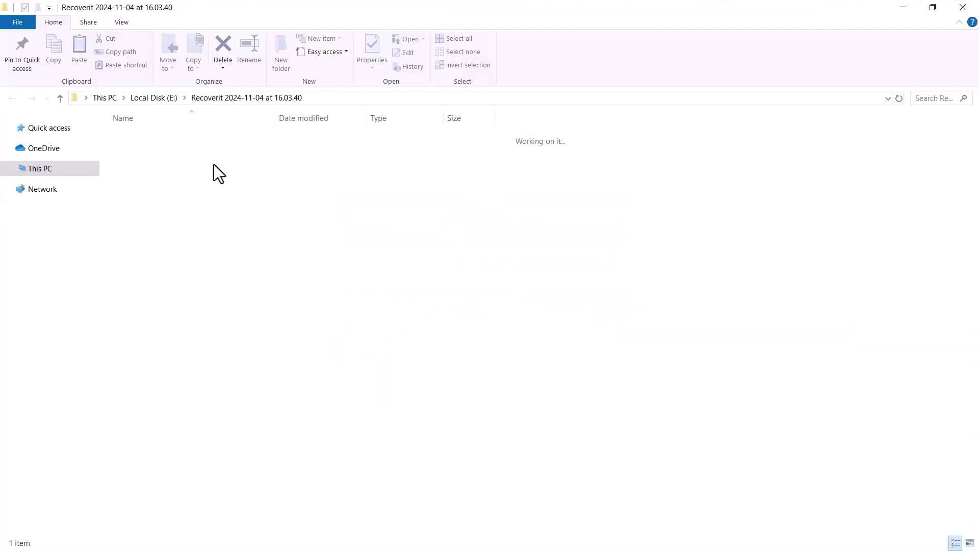
pyautogui.doubleClick(214, 143)
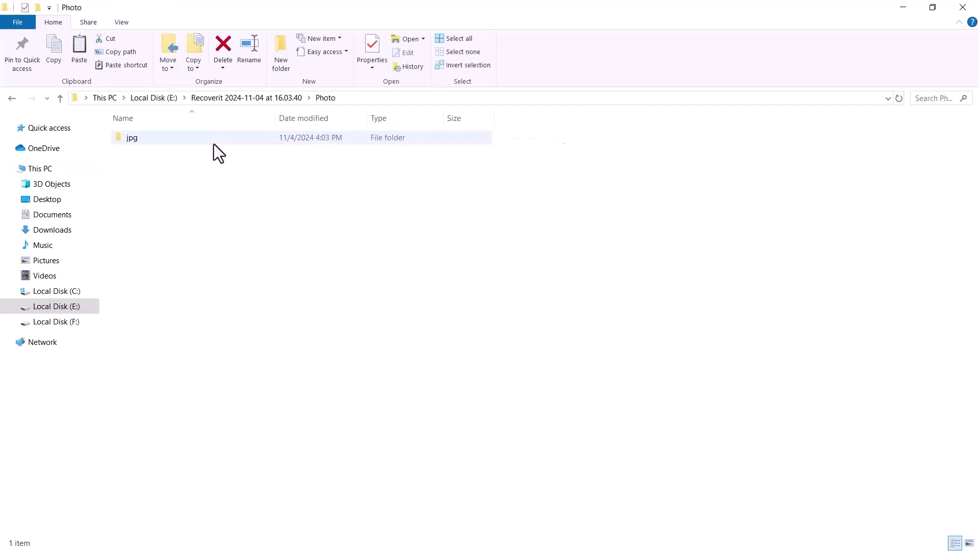
pyautogui.doubleClick(213, 143)
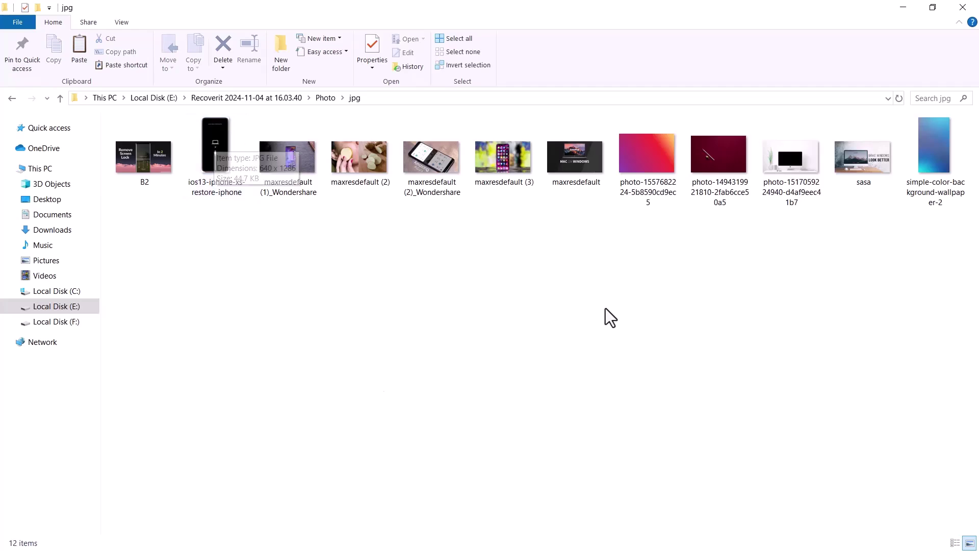
# View the maxresdefault (3) and sasa photos, closing each viewer afterward
pyautogui.doubleClick(497, 171)
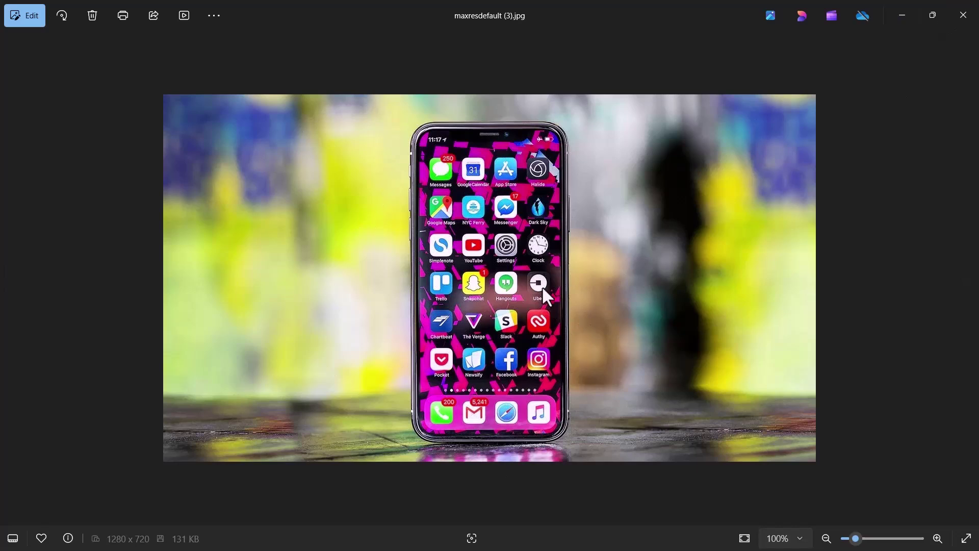
pyautogui.click(975, 15)
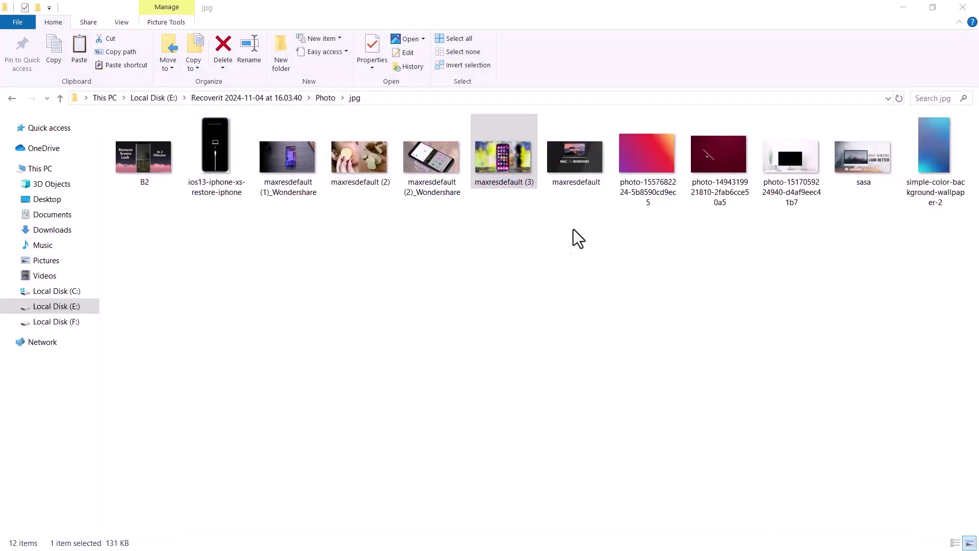
pyautogui.doubleClick(852, 179)
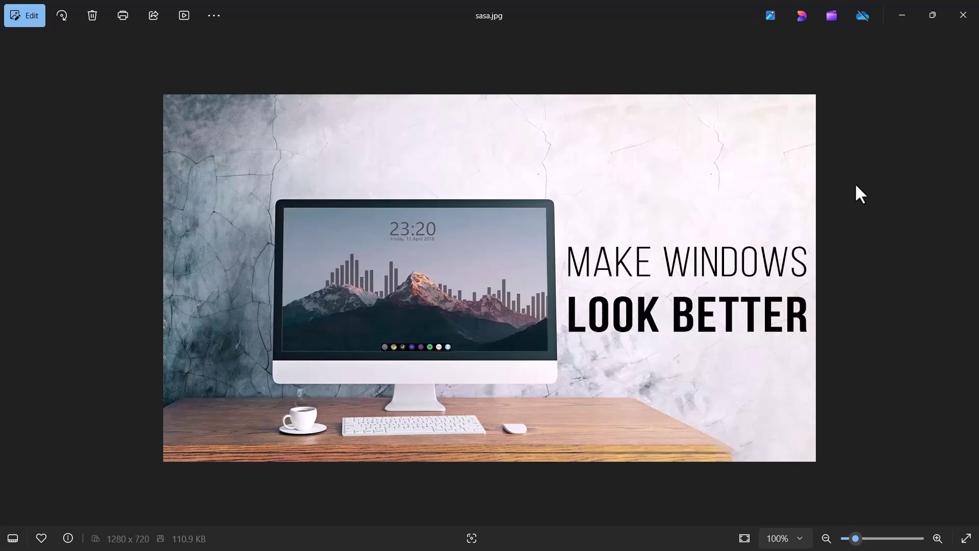
pyautogui.click(958, 14)
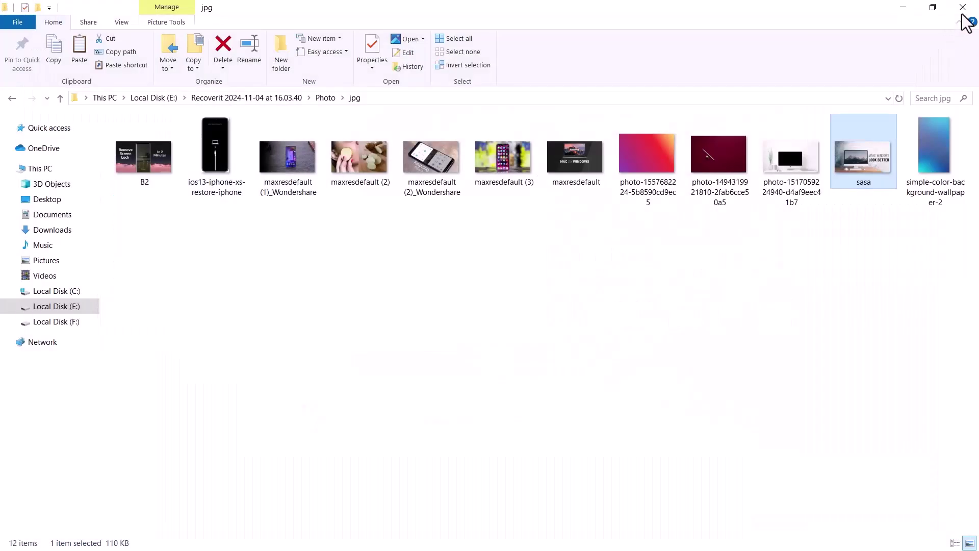
# Close Explorer and the success message, then return Home, stopping the deep scan
pyautogui.click(962, 7)
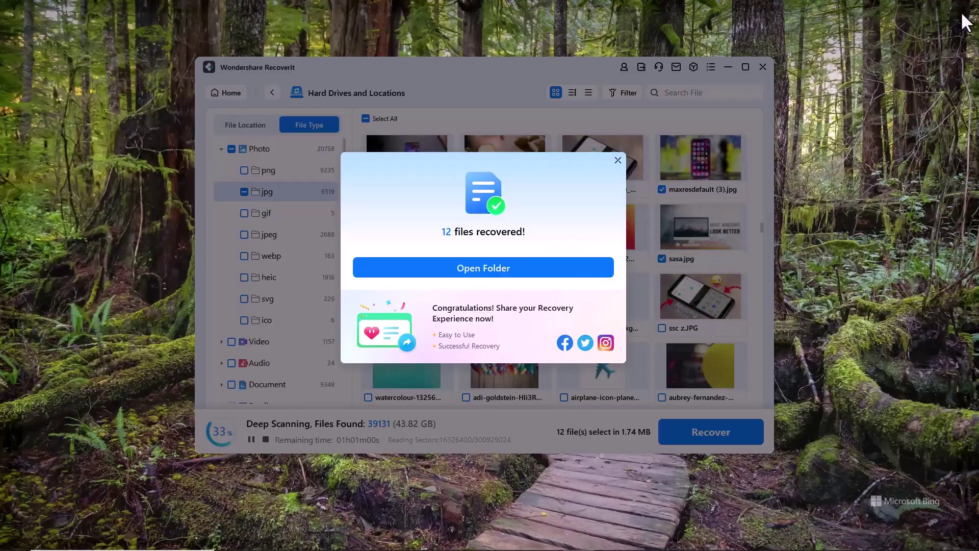
pyautogui.click(618, 163)
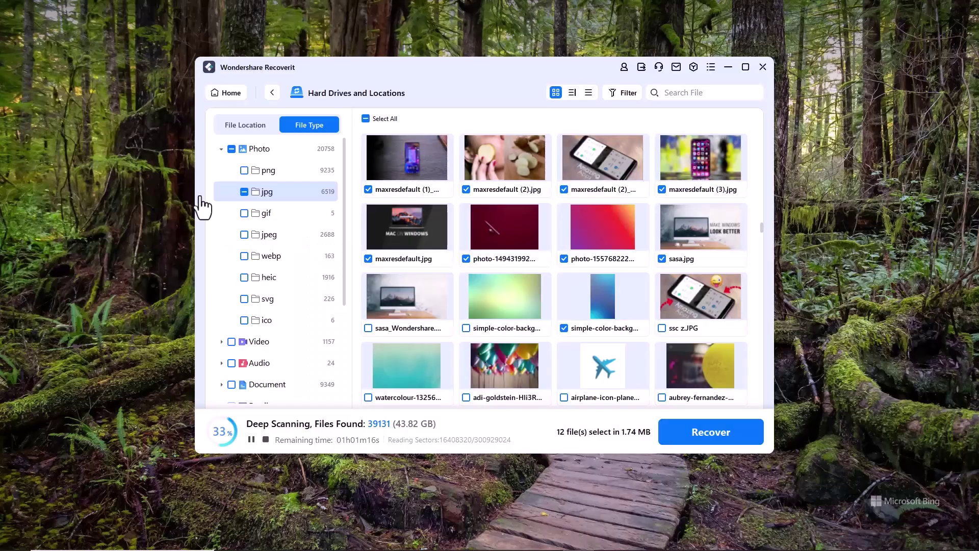
pyautogui.click(230, 96)
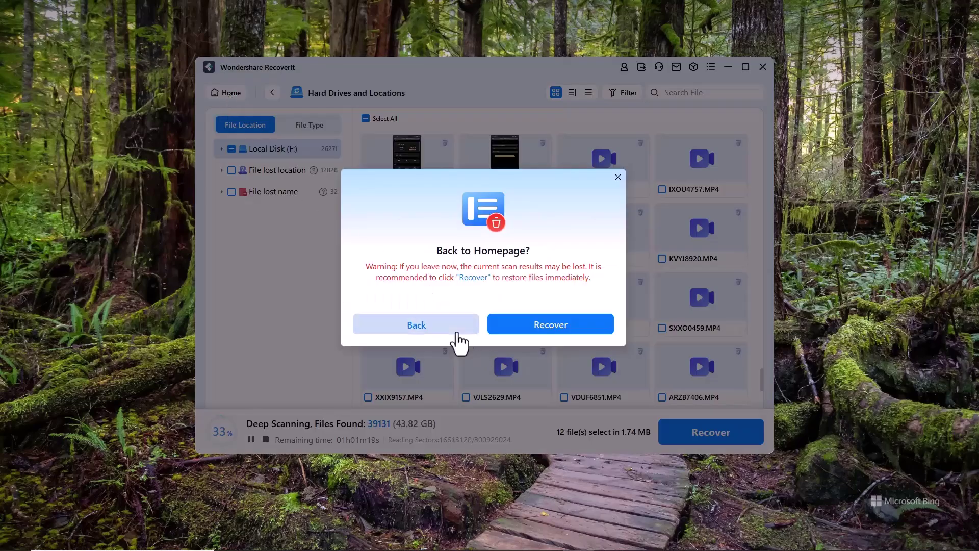
pyautogui.click(457, 335)
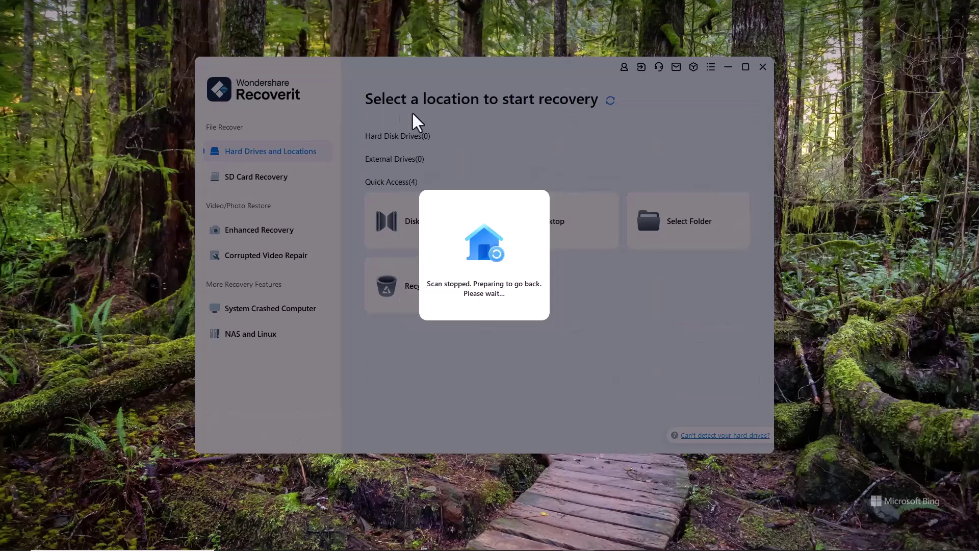